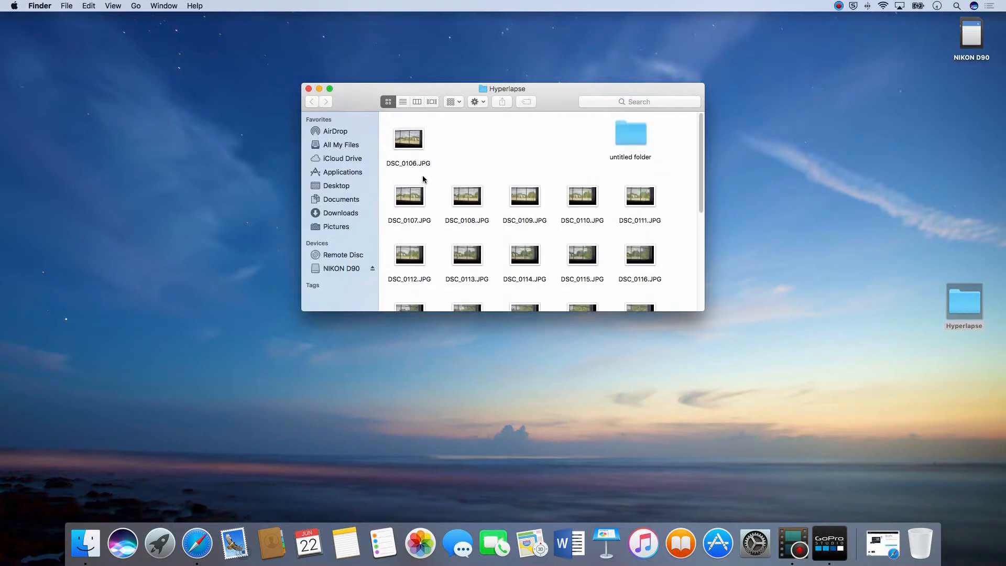
Close the Hyperlapse folder window and bring up the GoPro Studio window
left_click(309, 89)
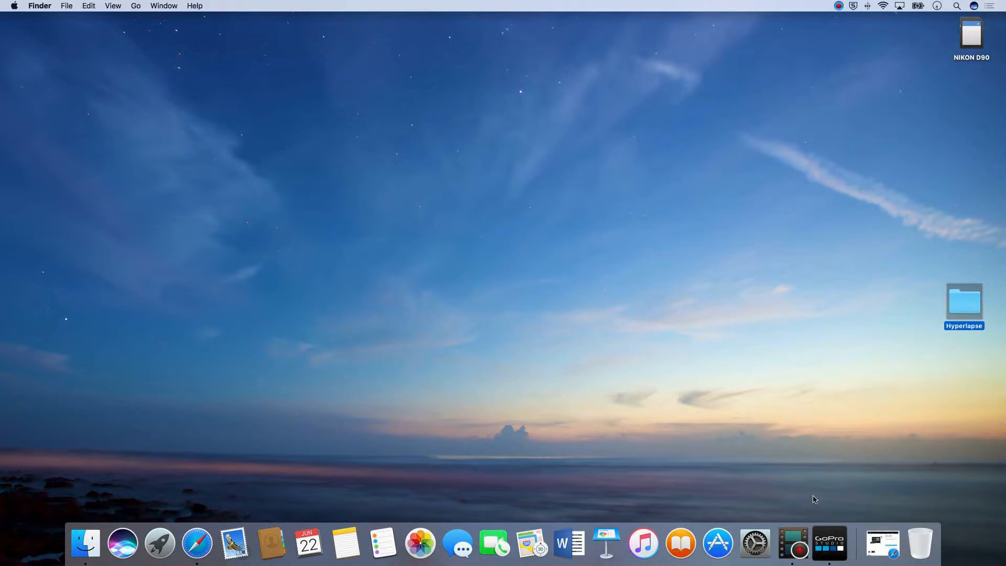
left_click(836, 558)
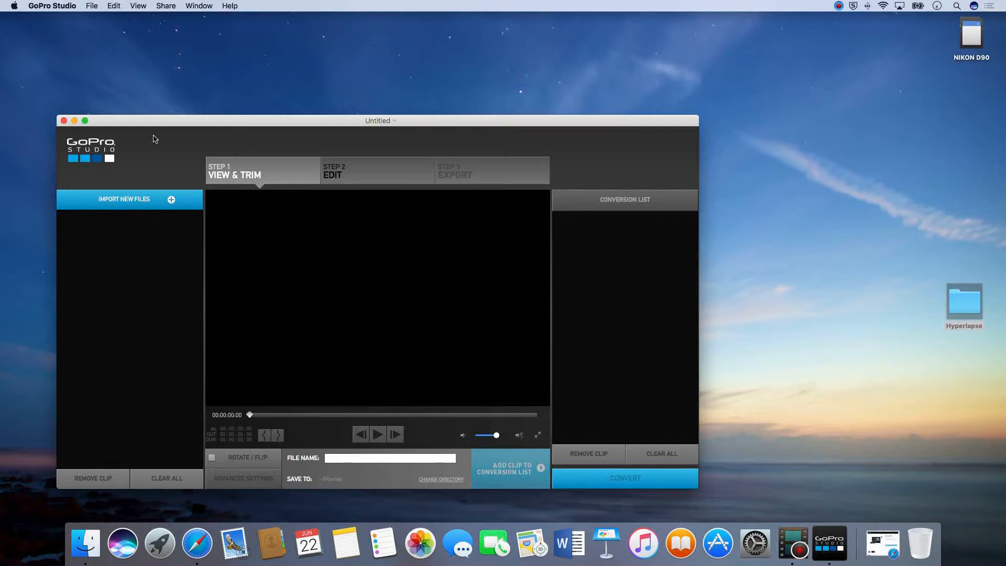
left_click(74, 121)
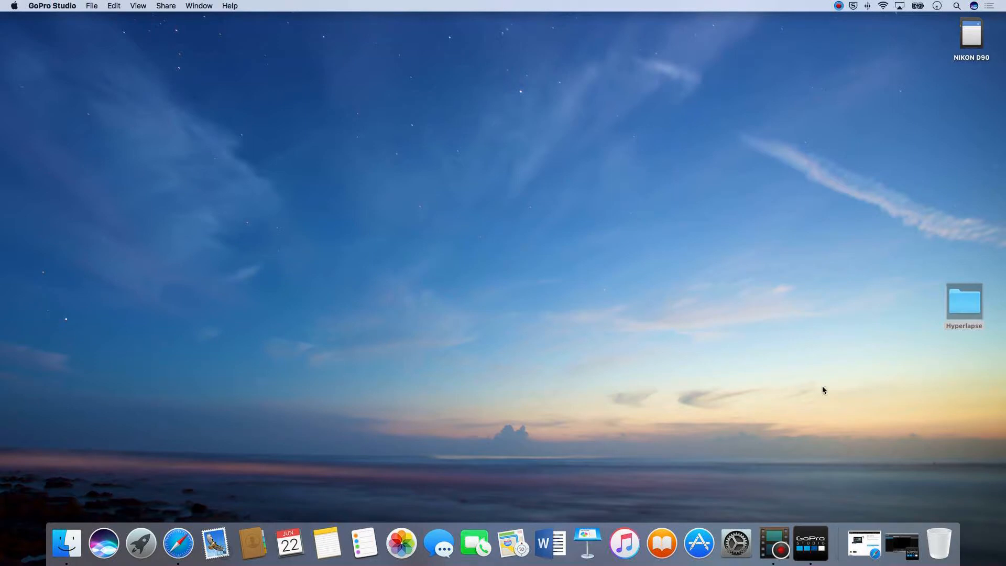
left_click(897, 548)
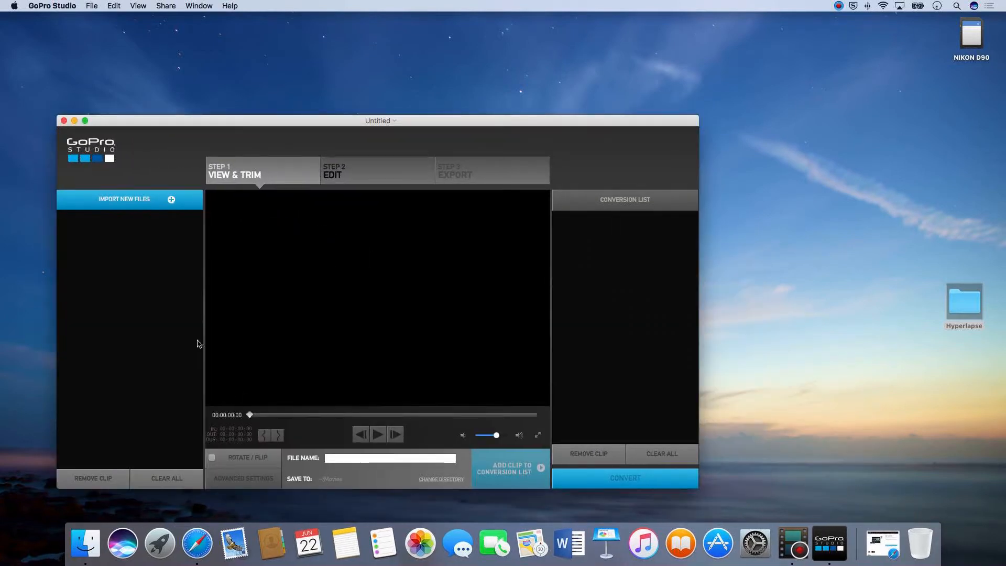
Import the whole DSC_0106 to DSC_0134 JPG photo sequence from the Hyperlapse folder and select the imported clip
left_click(137, 199)
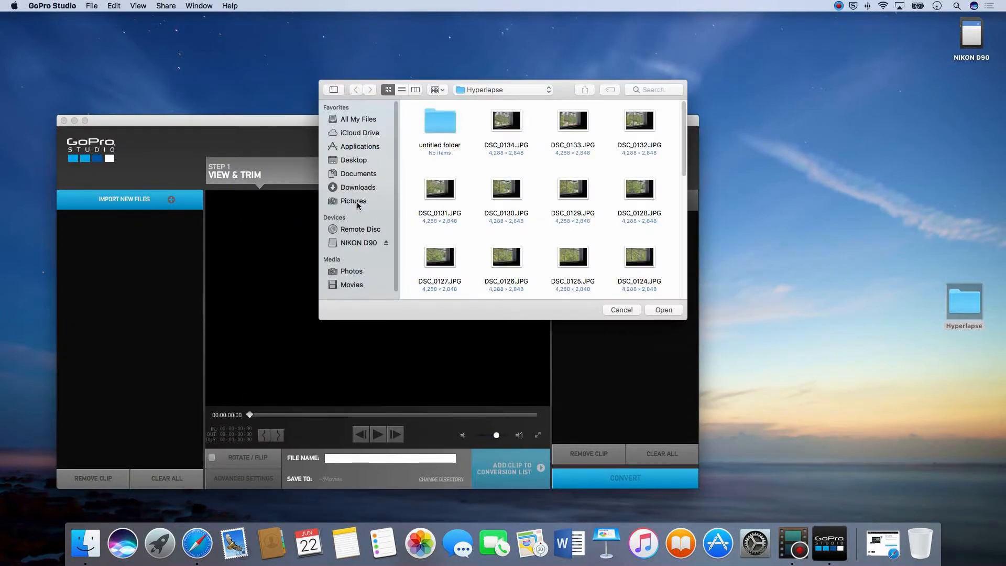
left_click_drag(488, 126, 652, 132)
left_click_drag(415, 168, 664, 306)
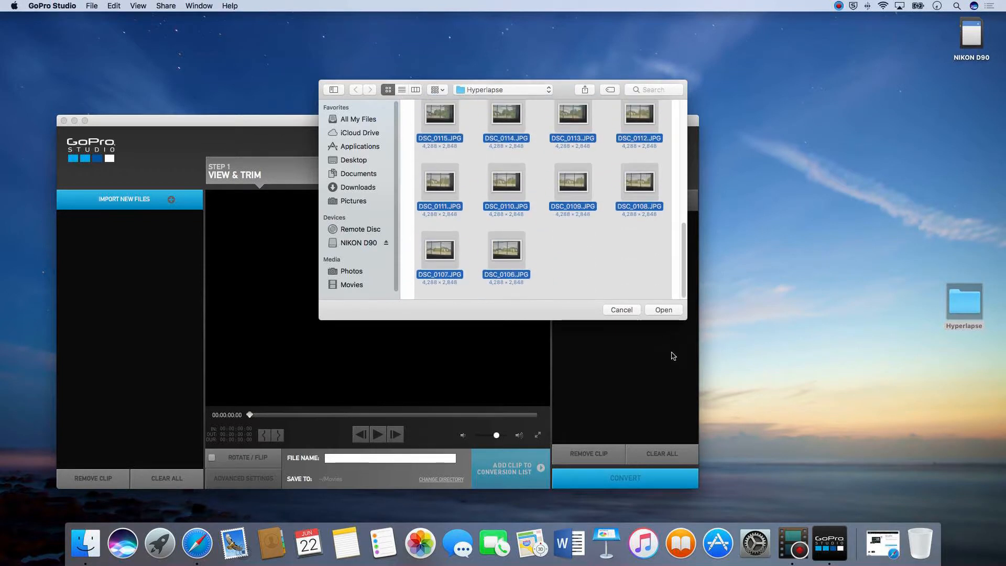
key("Return")
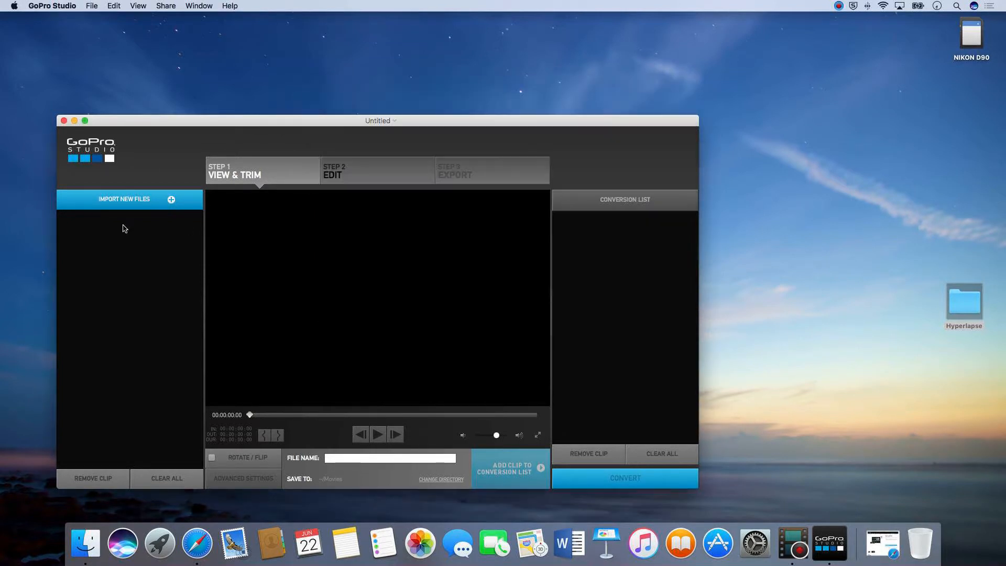
left_click(139, 236)
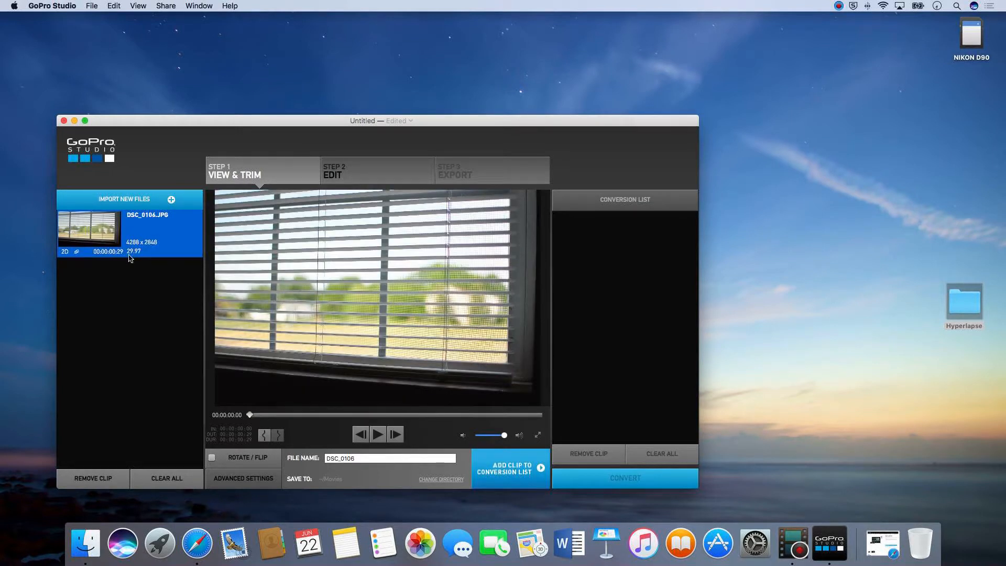
Set the clip's advanced settings to a 1080p image size with Make 16:9, keeping the source frame rate of 29.97p
left_click(251, 479)
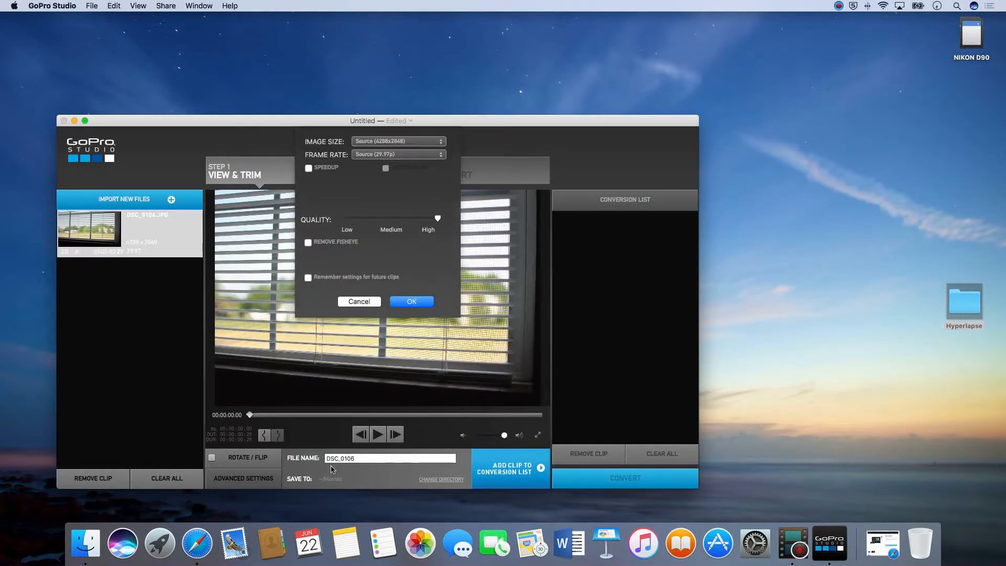
left_click(403, 157)
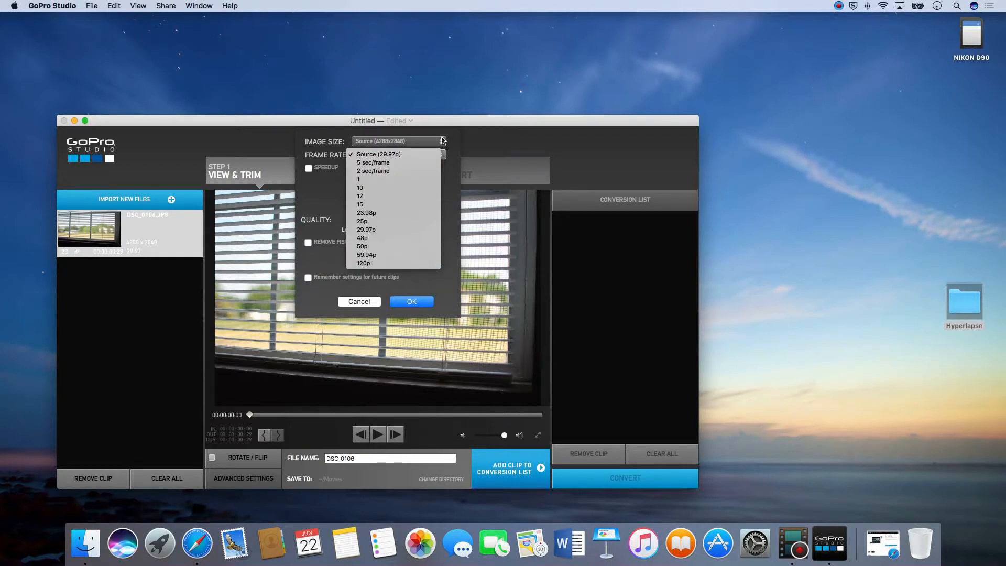
left_click(415, 155)
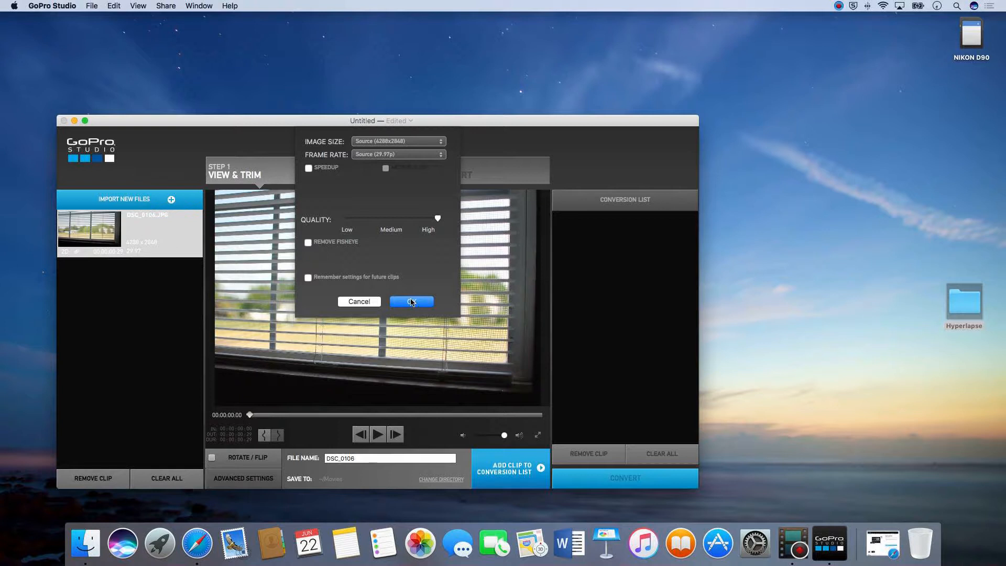
left_click(390, 144)
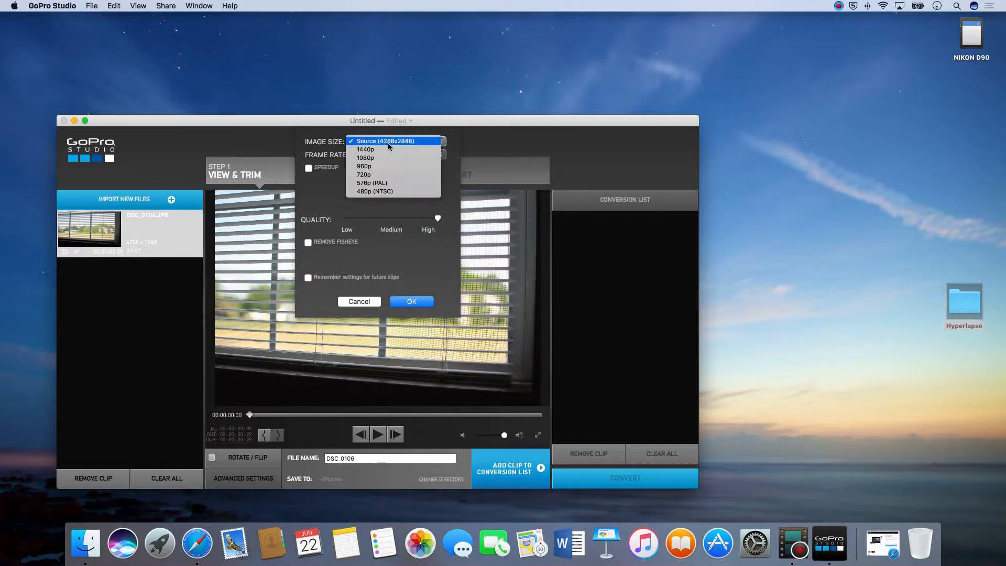
left_click(409, 157)
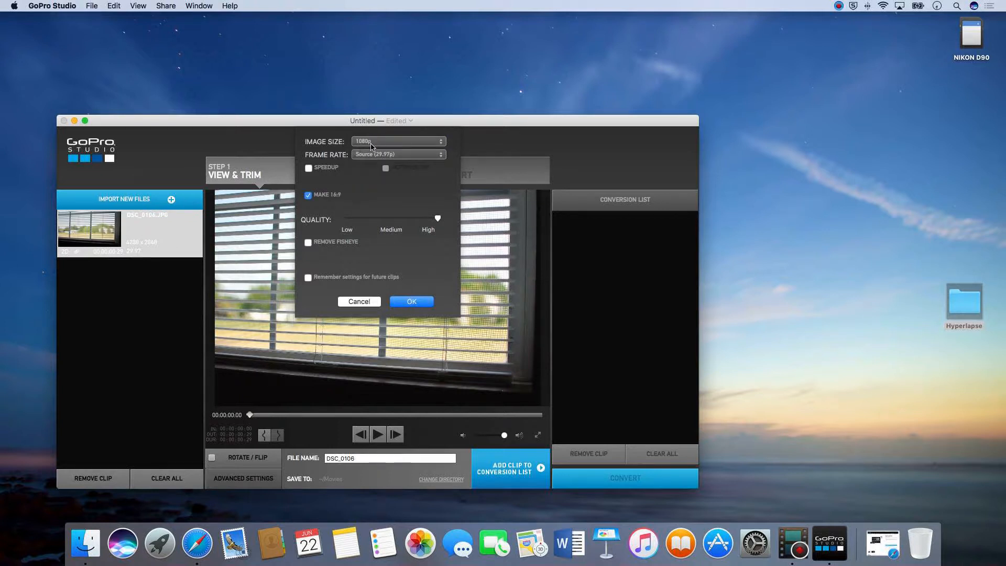
left_click(417, 303)
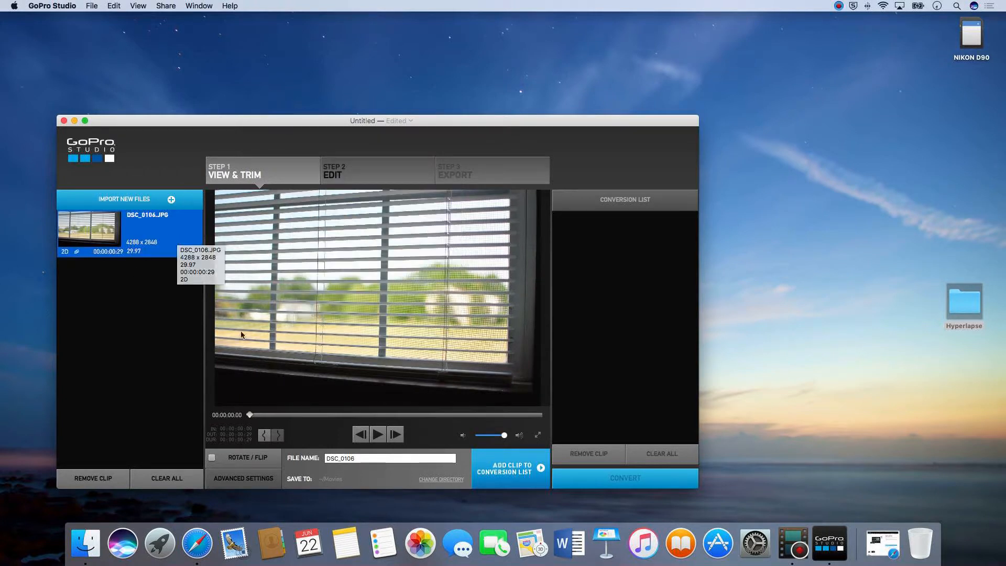
Convert the DSC_0106 clip through the conversion list and proceed to the Edit step without choosing an edit template
left_click(511, 470)
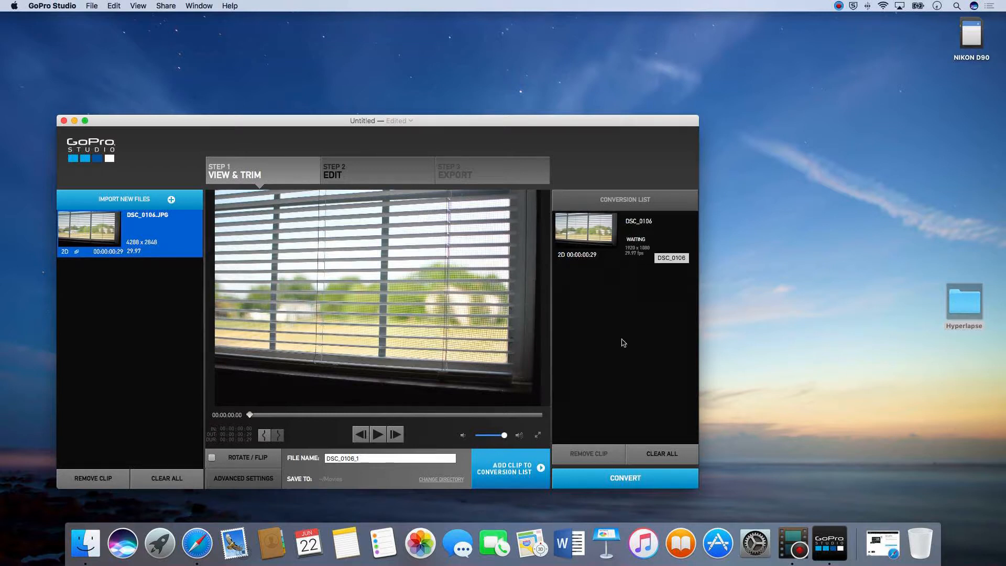
left_click(629, 478)
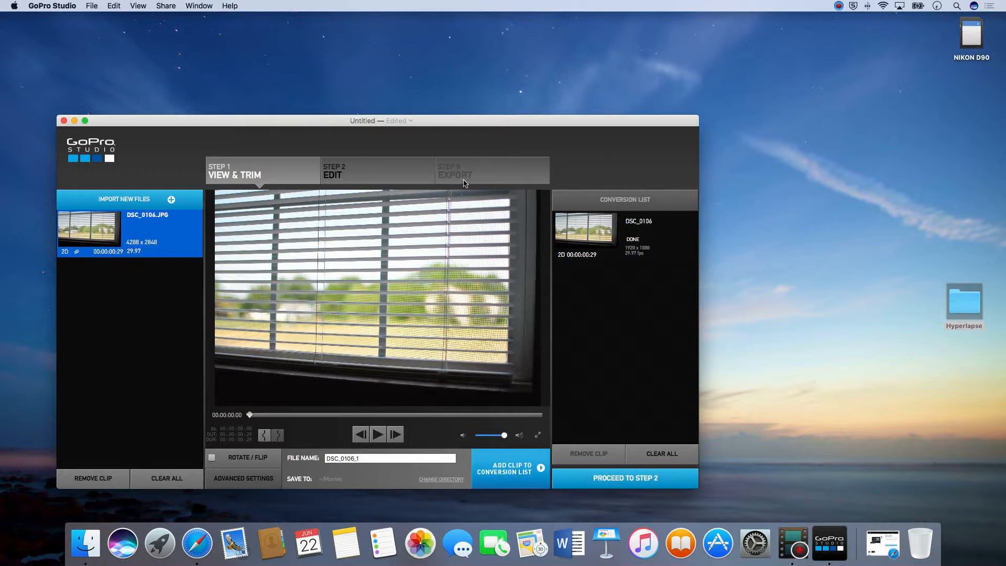
left_click(603, 481)
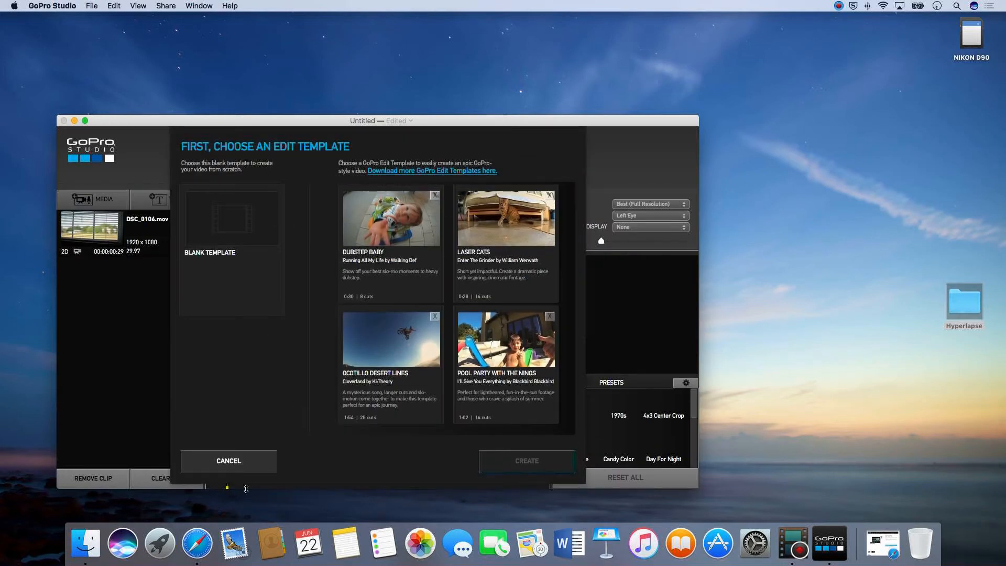
left_click(235, 462)
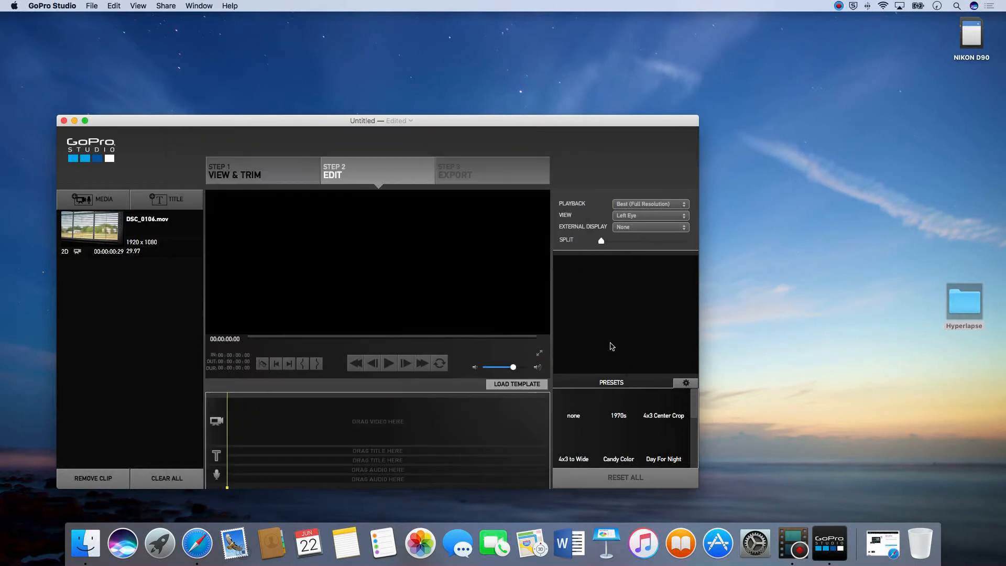
Switch to Safari to view the Quik Desktop download page on the GoPro site, and minimize it again
left_click(883, 543)
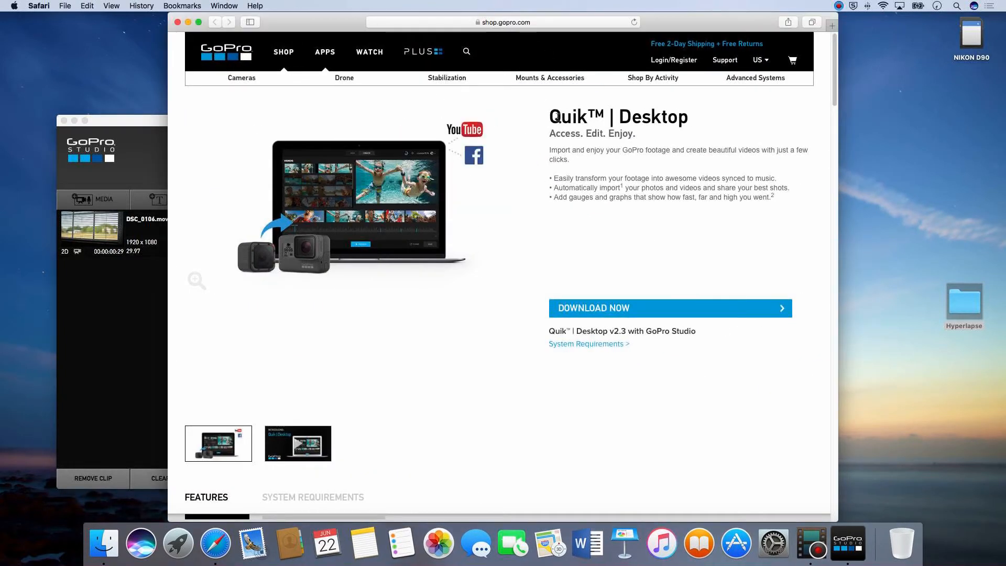
left_click_drag(689, 117, 549, 113)
left_click(585, 170)
left_click(187, 22)
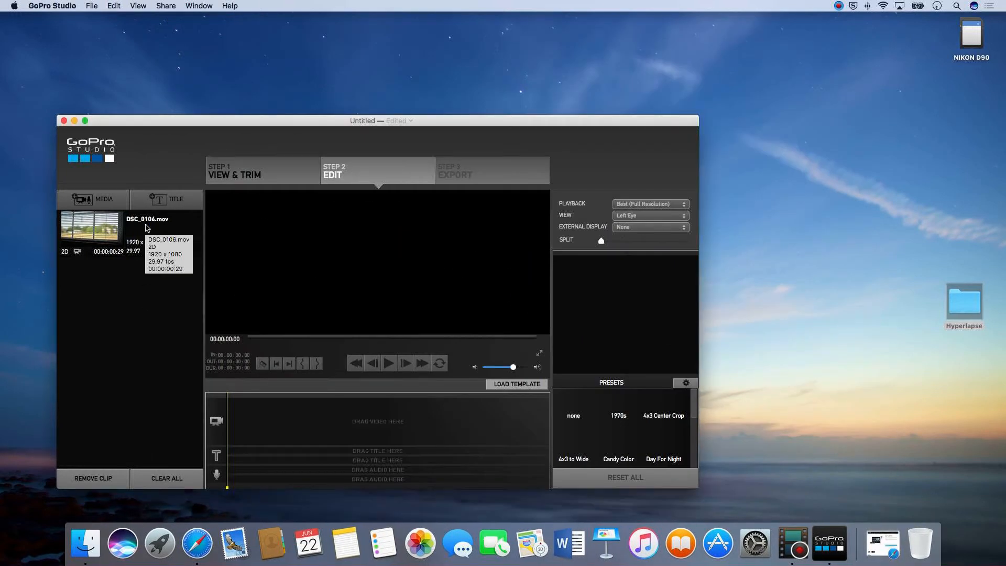
Load the converted DSC_0106.mov clip in the editor and try the 1970s preset before returning to none
left_click(148, 227)
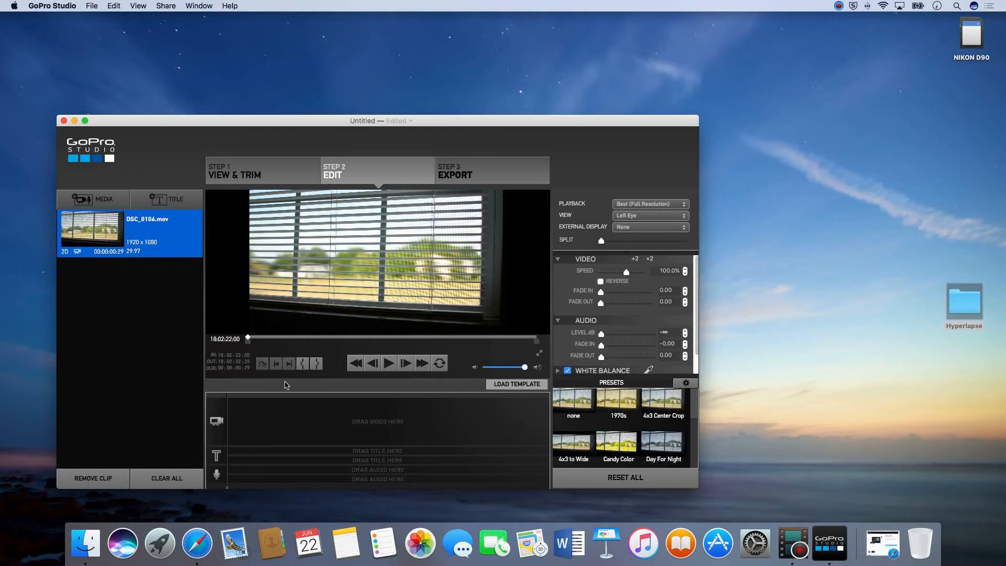
left_click(208, 397)
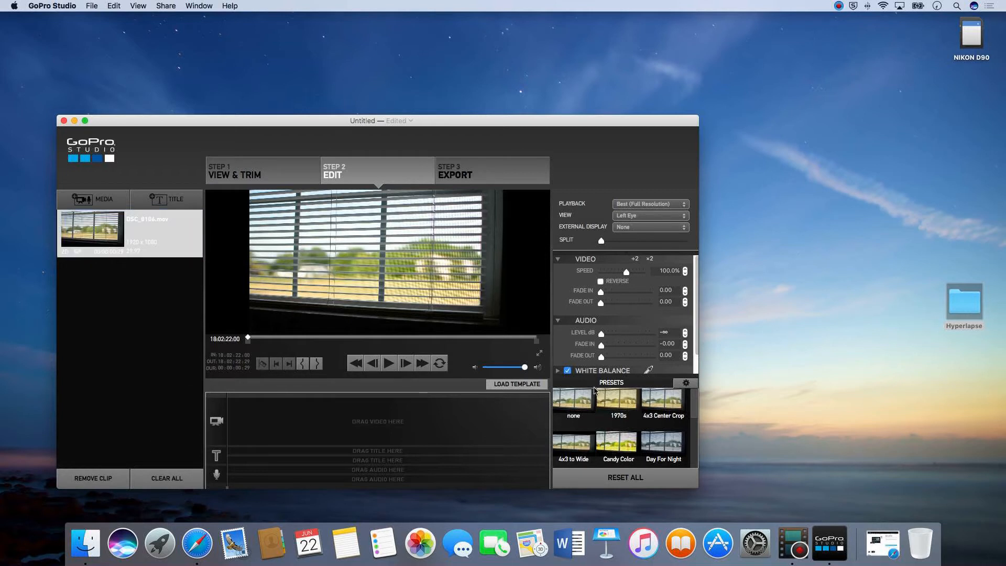
left_click(616, 406)
left_click(587, 399)
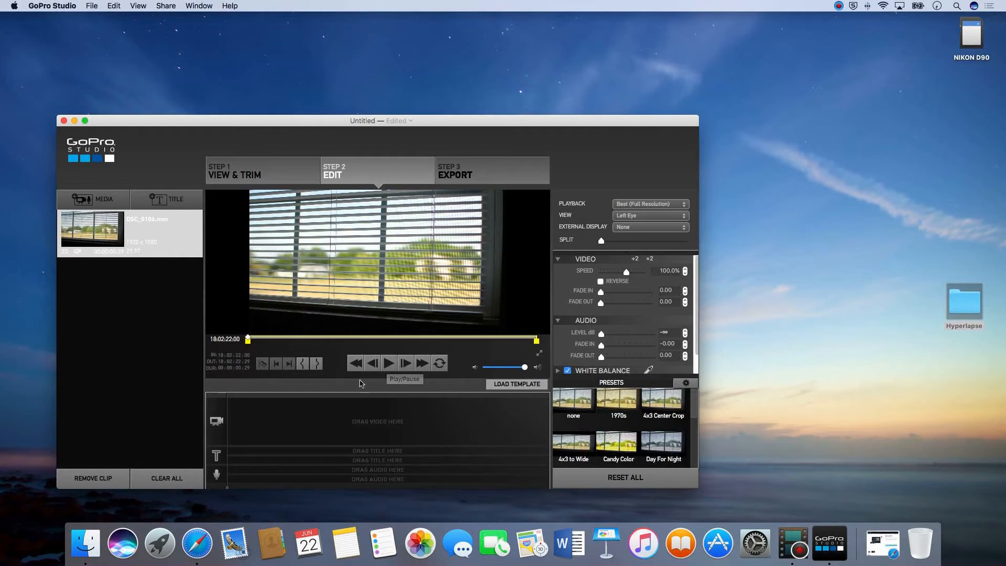
Play the DSC_0106.mov clip in the preview from its start
left_click(391, 362)
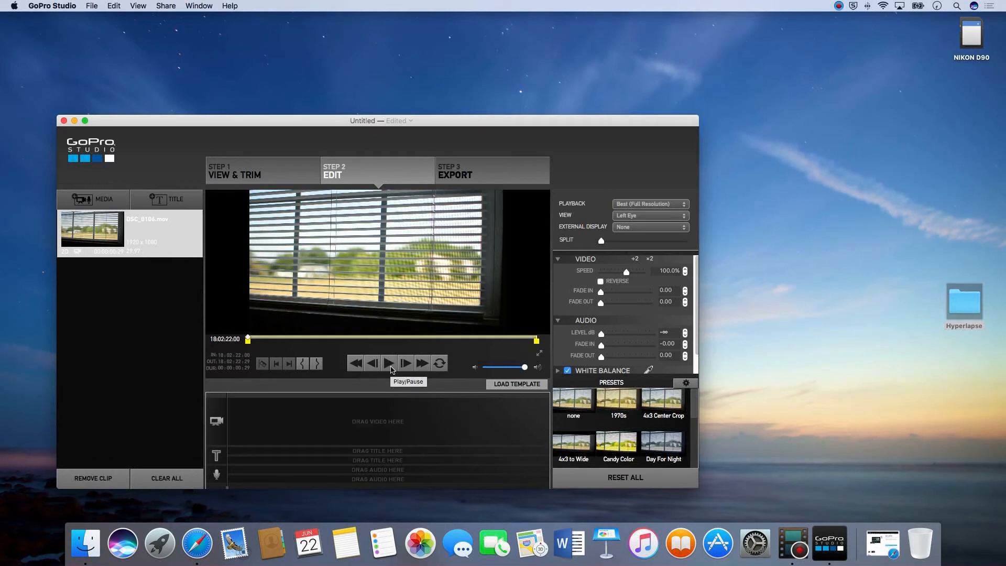
left_click(391, 366)
left_click(391, 367)
left_click(391, 368)
left_click(387, 368)
mouse_move(248, 341)
left_mouse_down()
mouse_move(345, 341)
mouse_move(243, 342)
left_mouse_up()
Review the playback quality, 3D view and video adjustment options, keeping Best (Full Resolution) and Left Eye
left_click(639, 205)
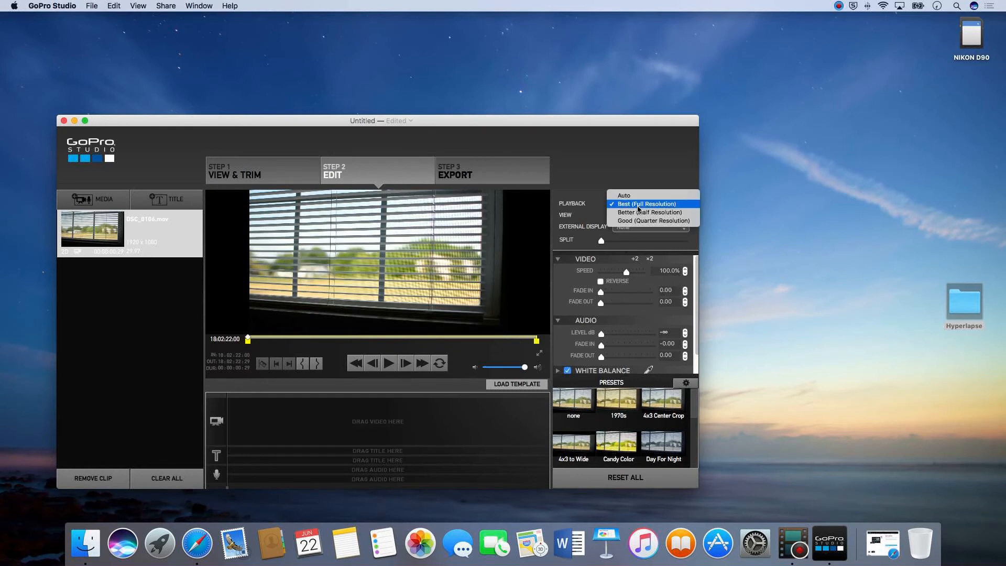
left_click(638, 208)
left_click(637, 215)
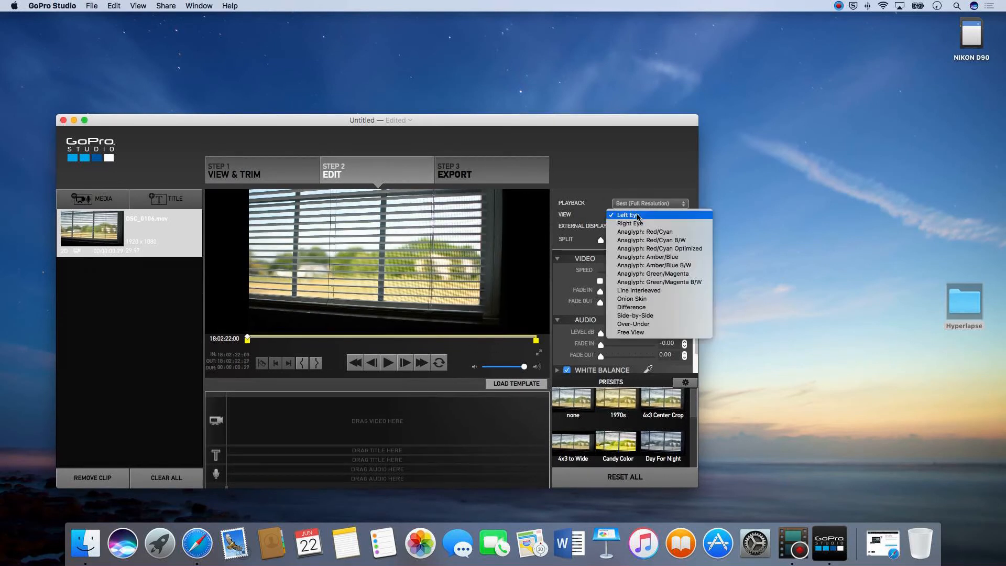
left_click(638, 216)
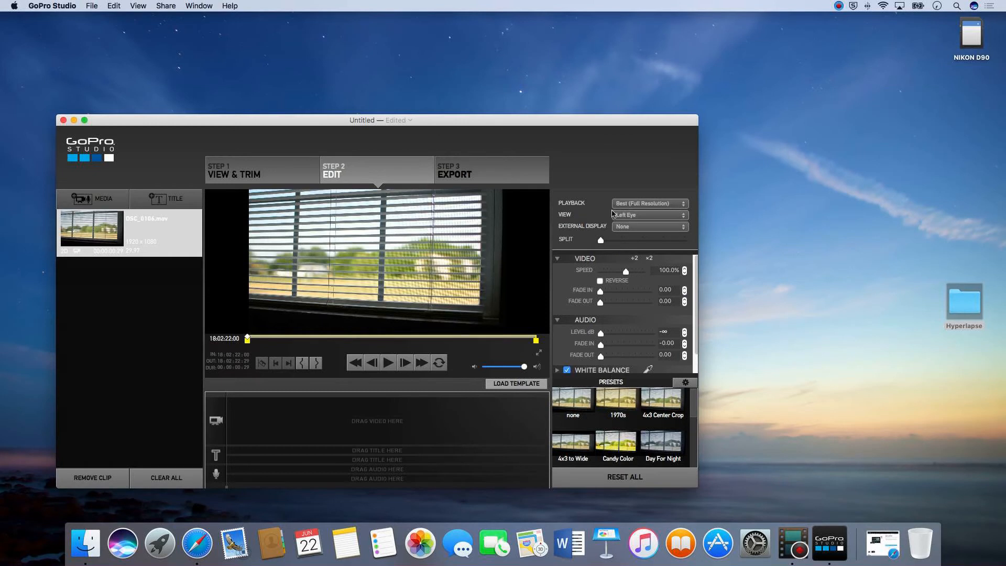
scroll(619, 323, "down", 1)
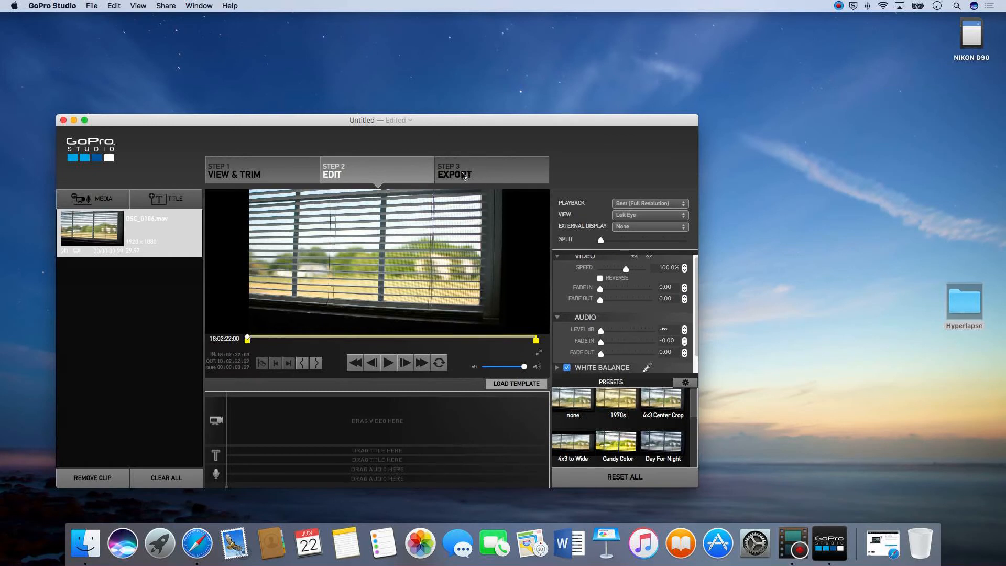
Review the export settings and available presets, keeping HD 1080p, and leave without exporting
left_click(463, 176)
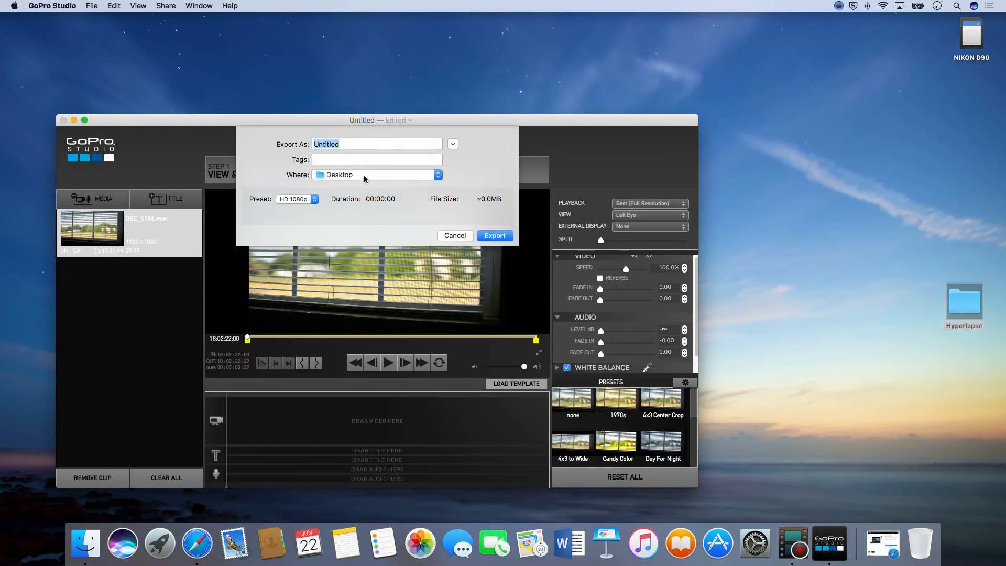
left_click(294, 200)
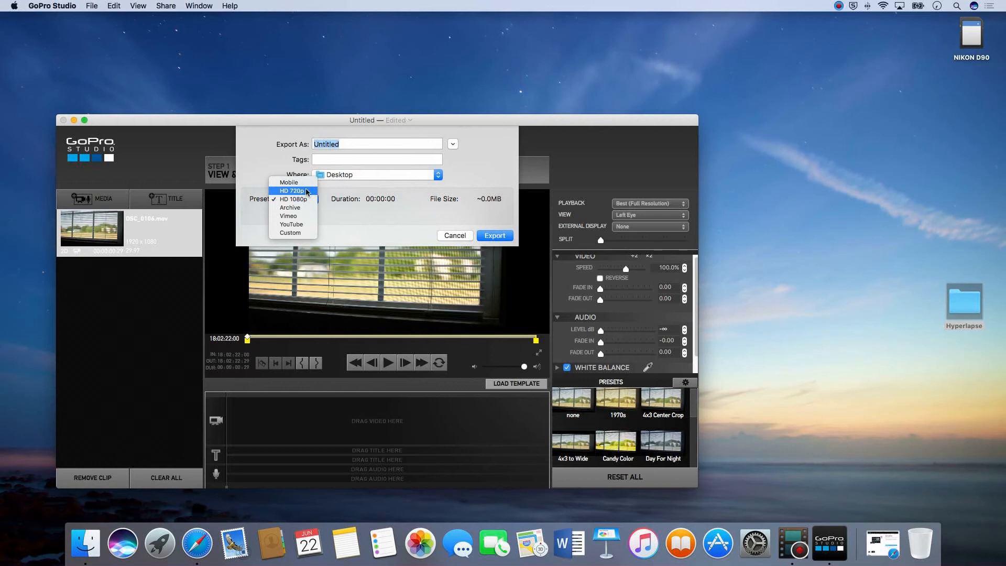
left_click(337, 187)
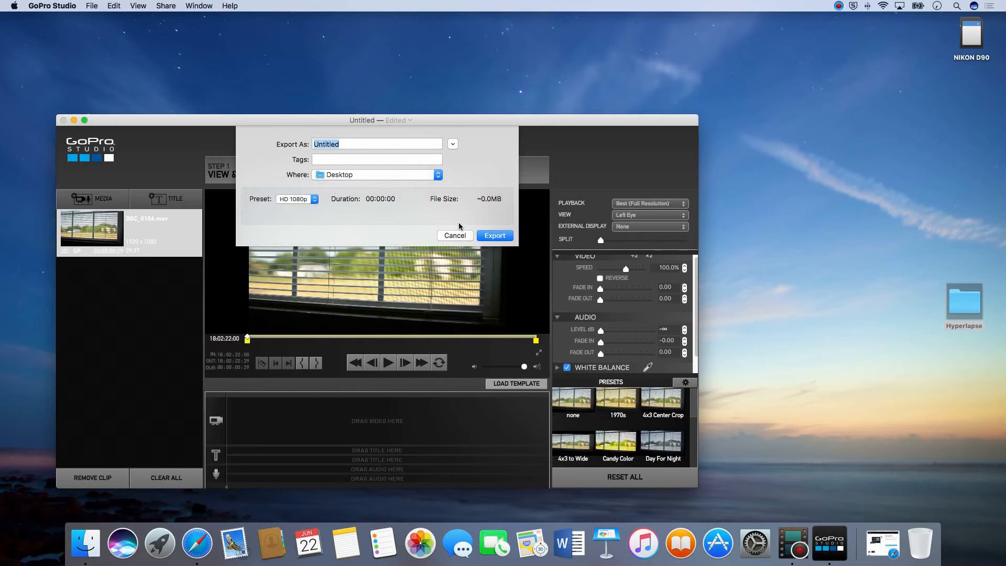
left_click(456, 235)
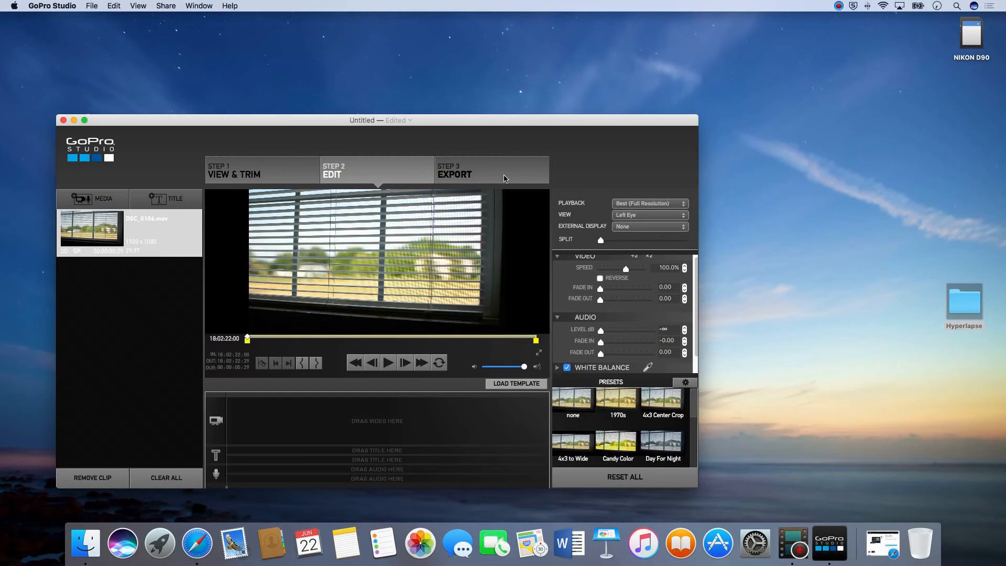